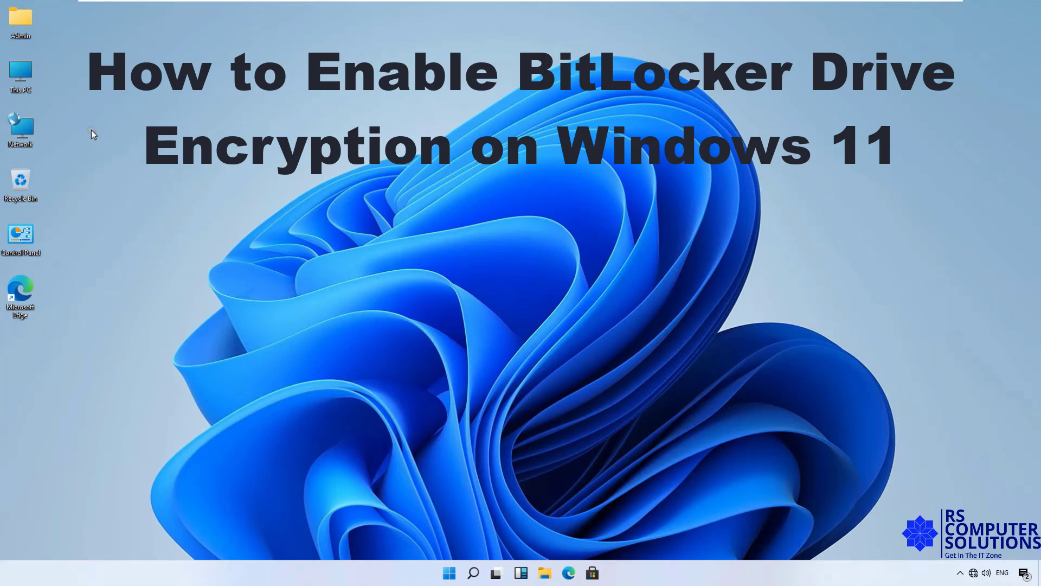
# - Open Settings' About page through This PC's right-click Properties
pyautogui.rightClick(25, 74)
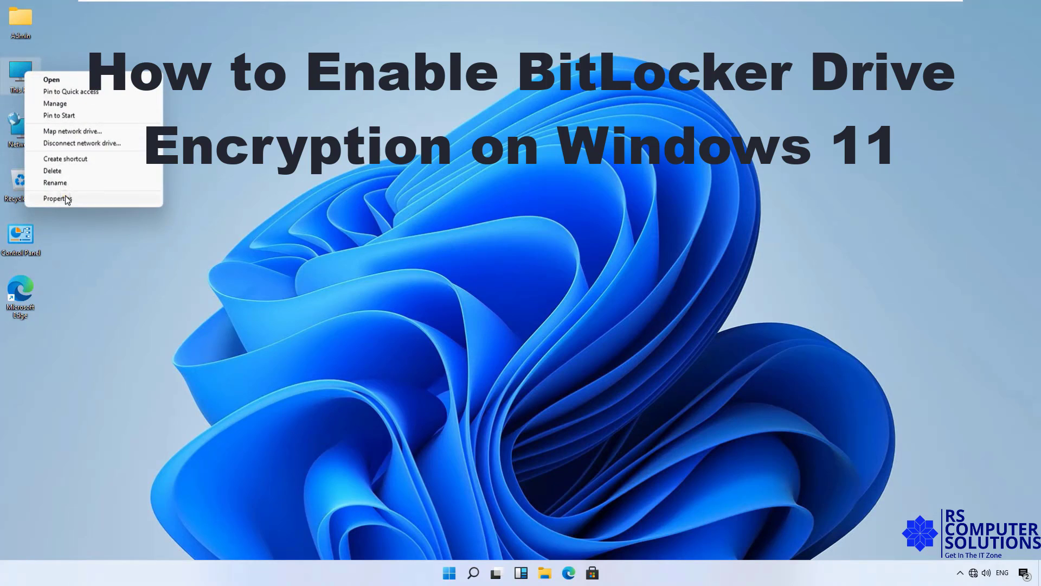
pyautogui.click(103, 198)
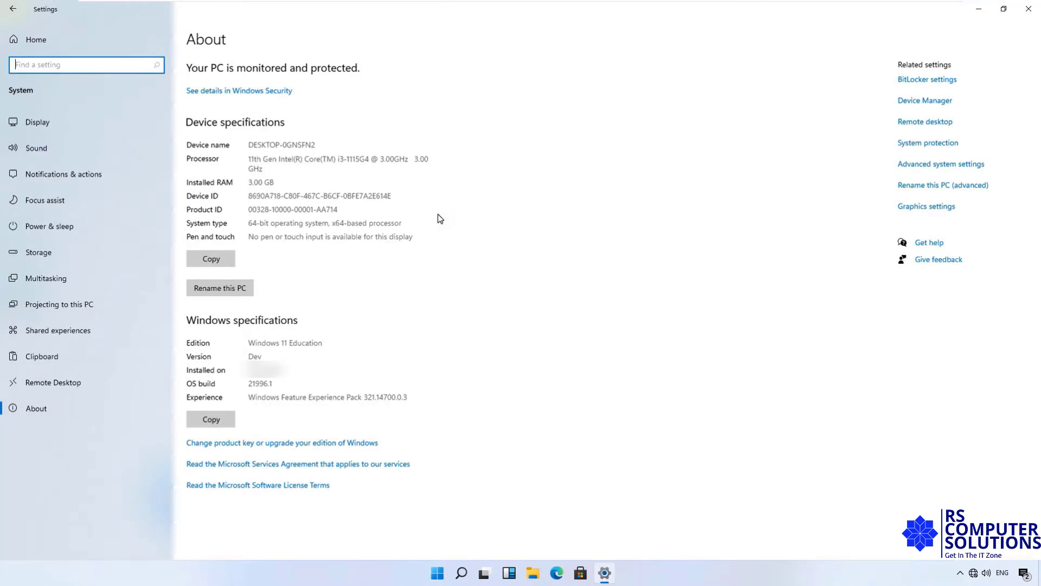
pyautogui.click(724, 127)
# - Maximize BitLocker settings, expand the E: and F: rows to confirm BitLocker is off, then close Settings
pyautogui.click(918, 81)
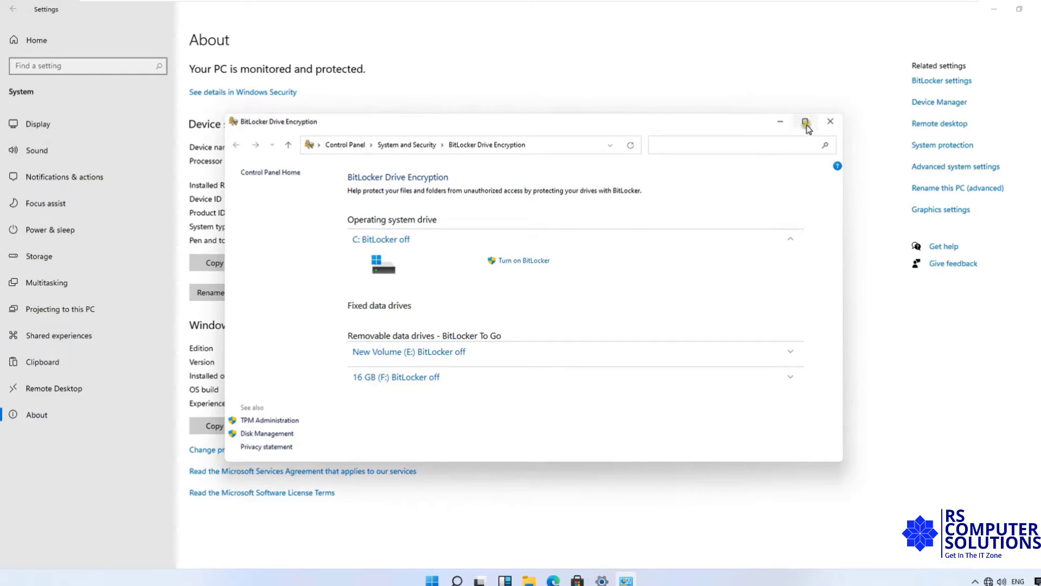
pyautogui.click(806, 122)
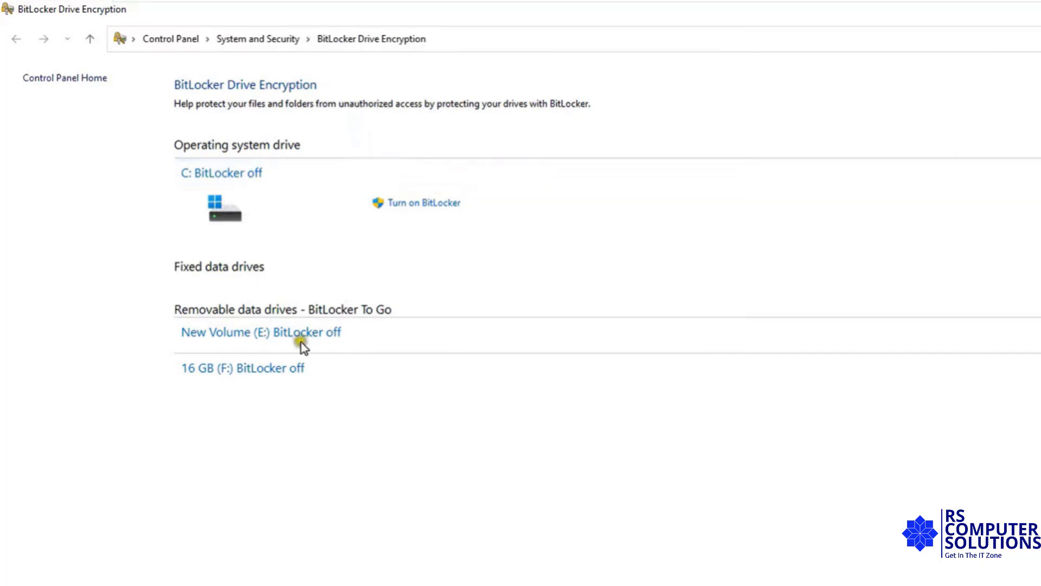
pyautogui.click(260, 331)
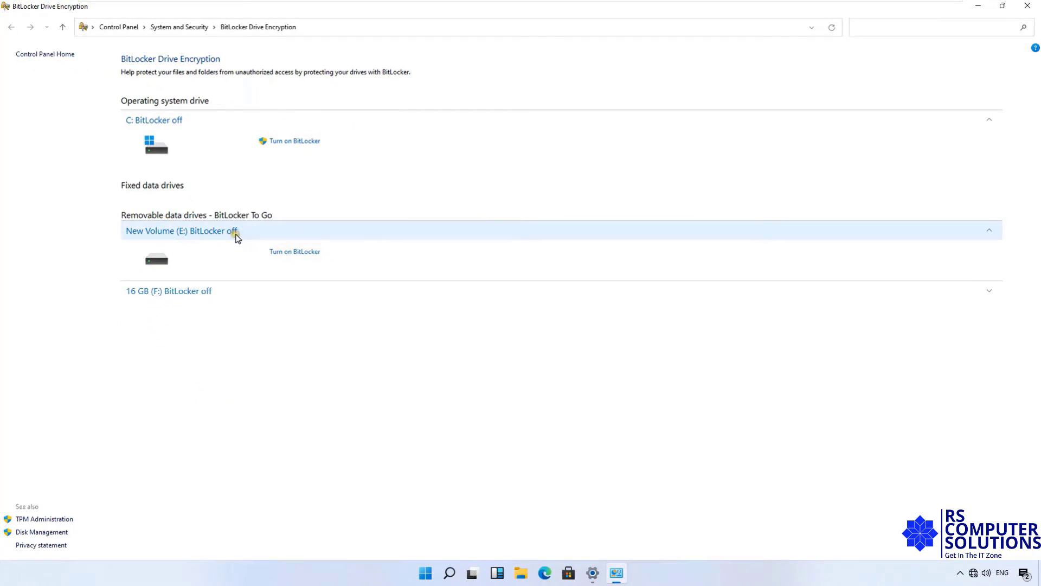
pyautogui.click(988, 294)
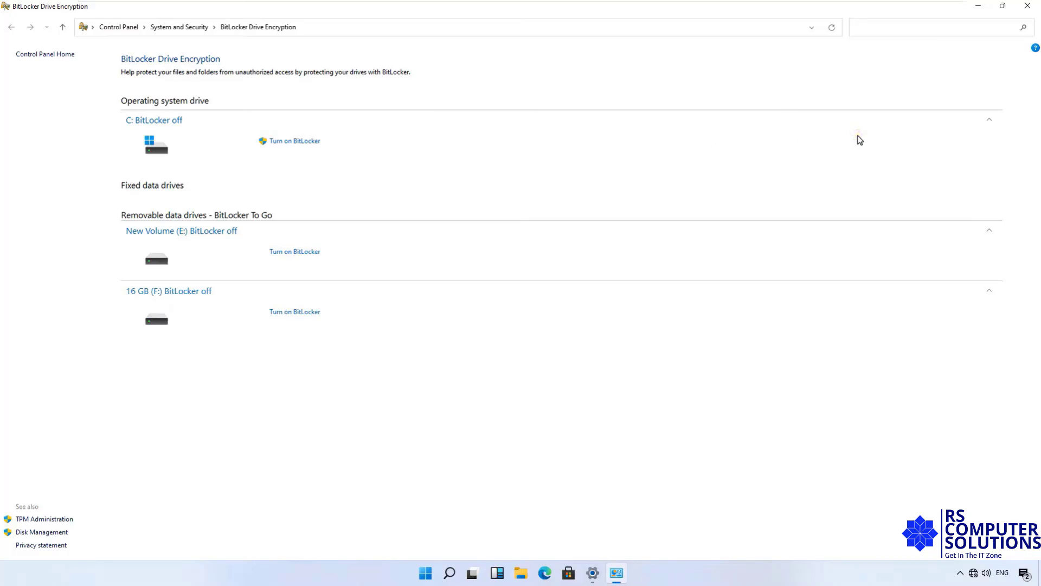
pyautogui.click(975, 8)
pyautogui.click(1028, 8)
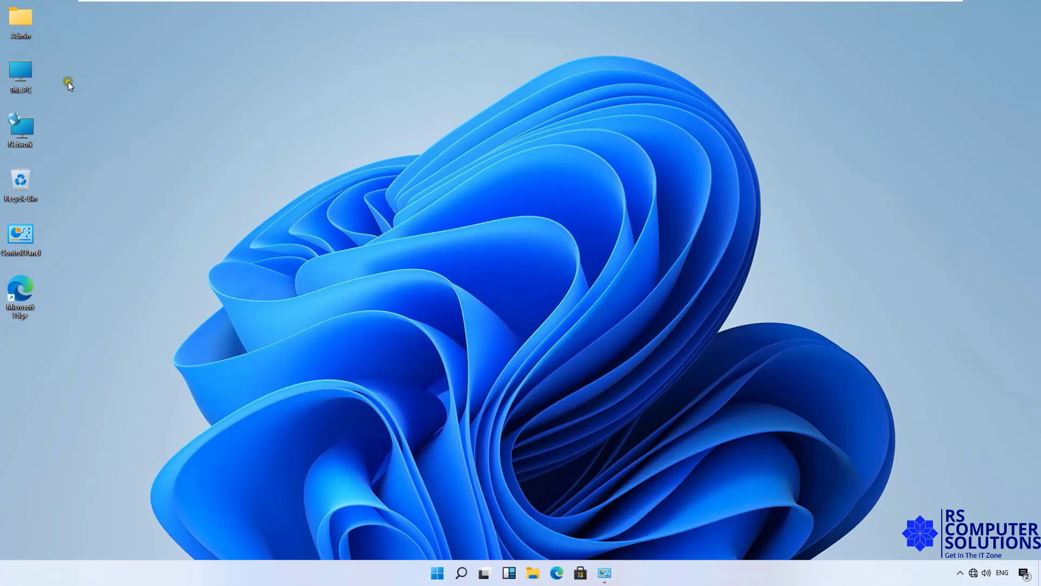
# - Open This PC, review the New Volume (E:) context menu, then minimize File Explorer
pyautogui.doubleClick(23, 76)
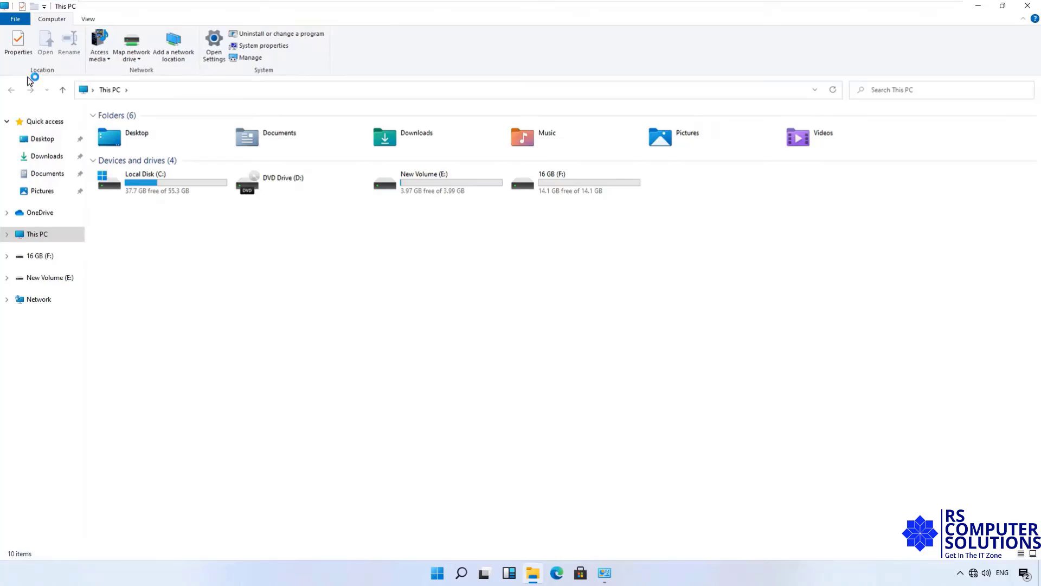
pyautogui.rightClick(433, 178)
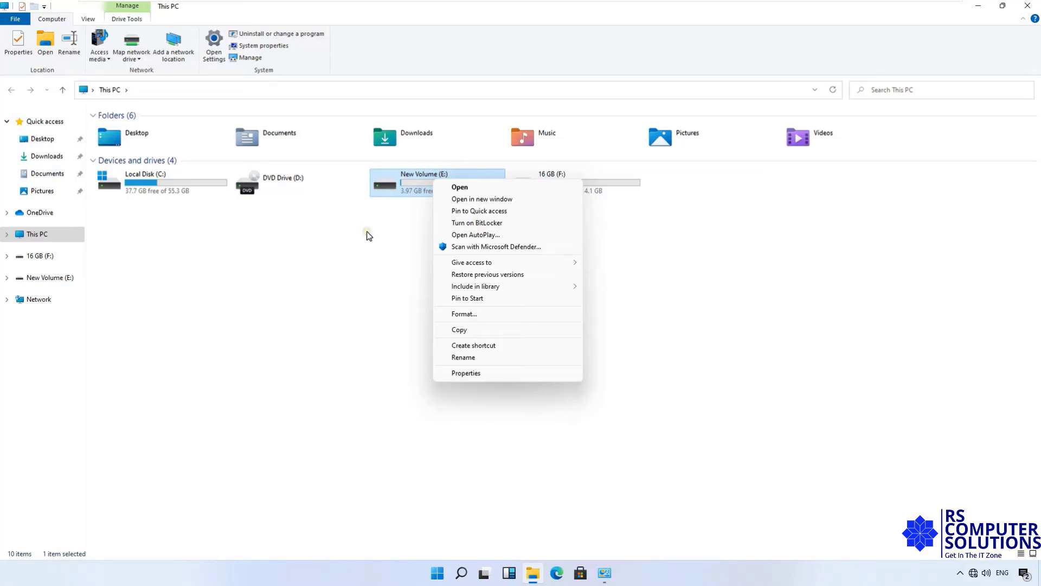
pyautogui.click(413, 230)
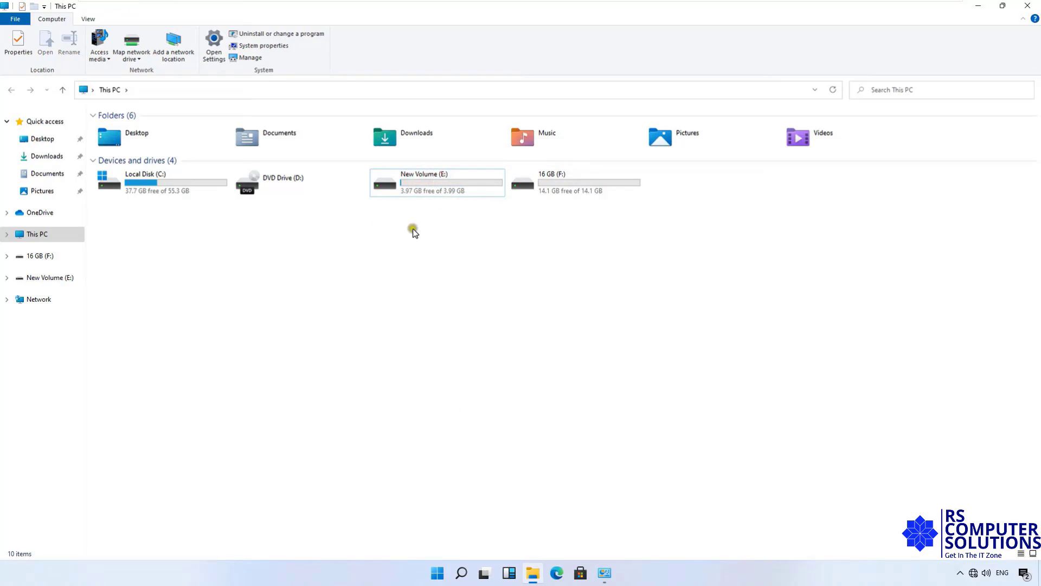
pyautogui.click(978, 5)
# - Reopen BitLocker Drive Encryption via This PC's Properties and maximize its window
pyautogui.rightClick(40, 74)
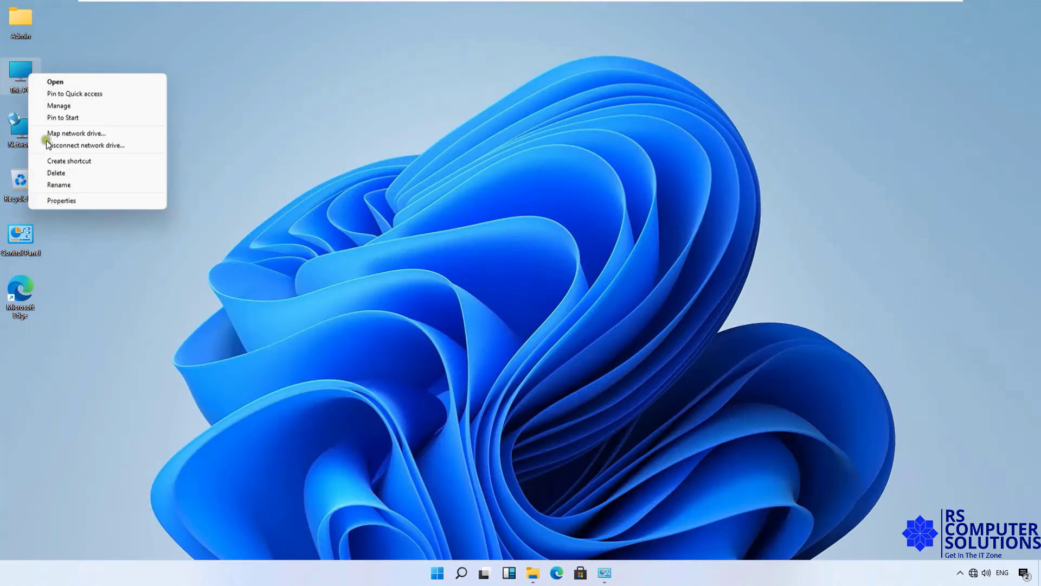
pyautogui.click(75, 202)
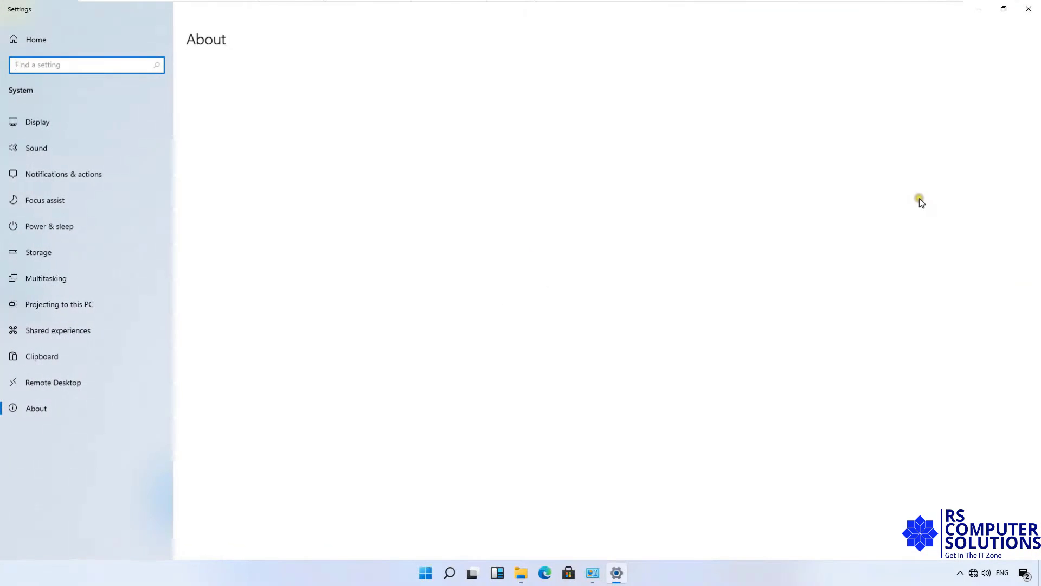
pyautogui.click(922, 85)
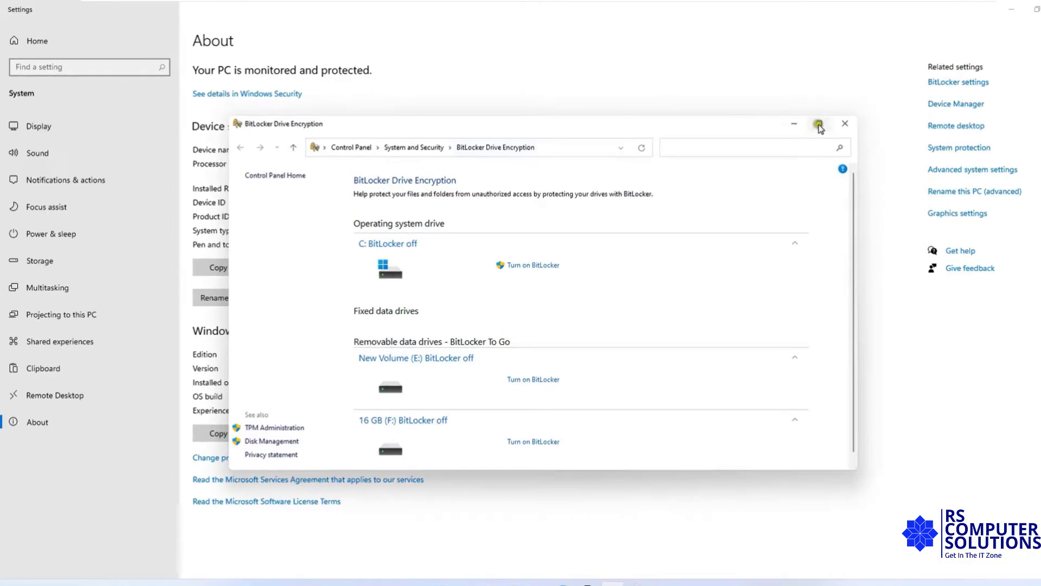
pyautogui.click(818, 125)
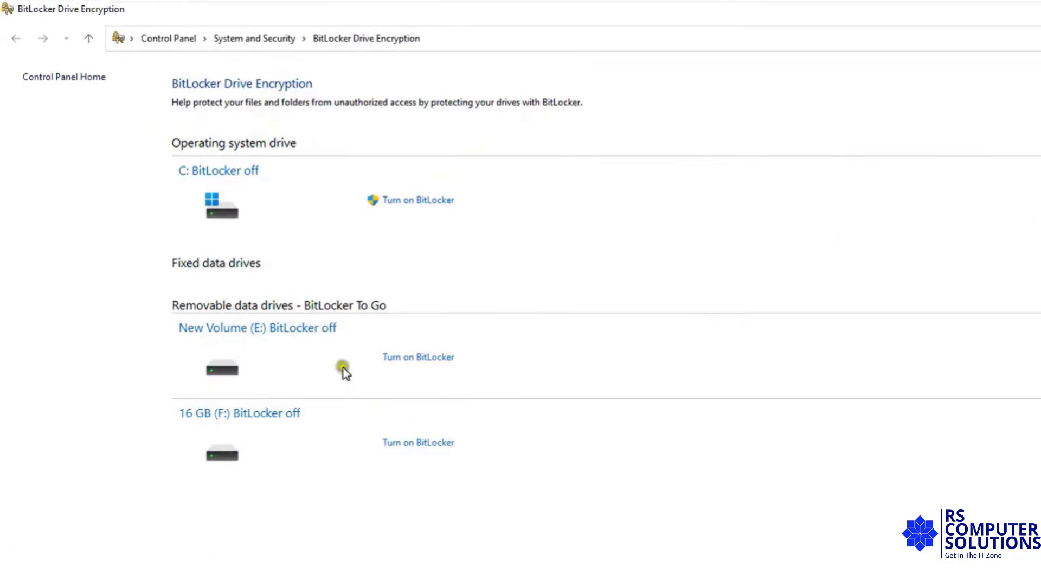
# - Turn on BitLocker for New Volume (E:) using an unlock password, entered and confirmed
pyautogui.click(436, 358)
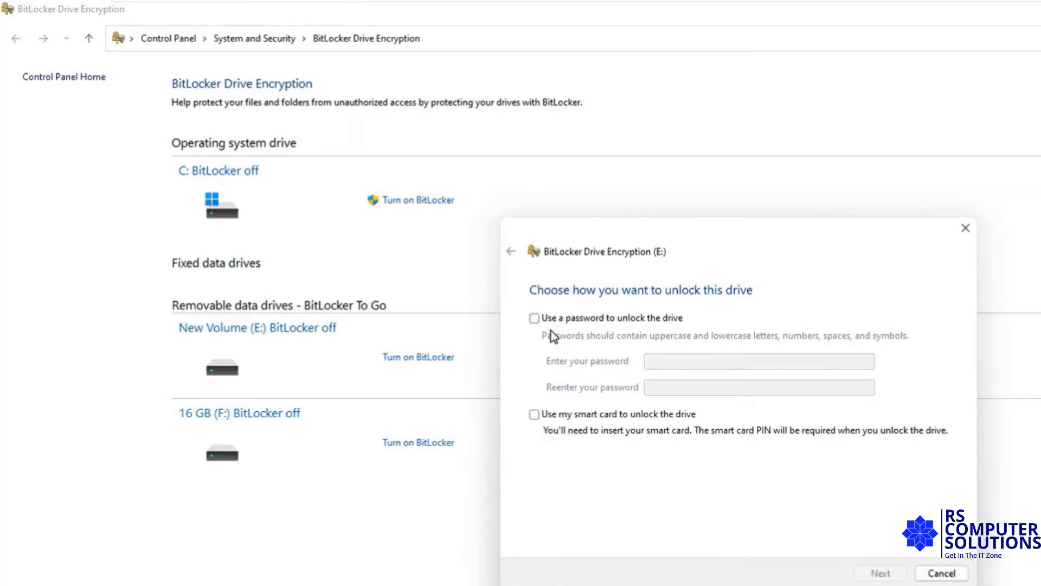
pyautogui.click(534, 319)
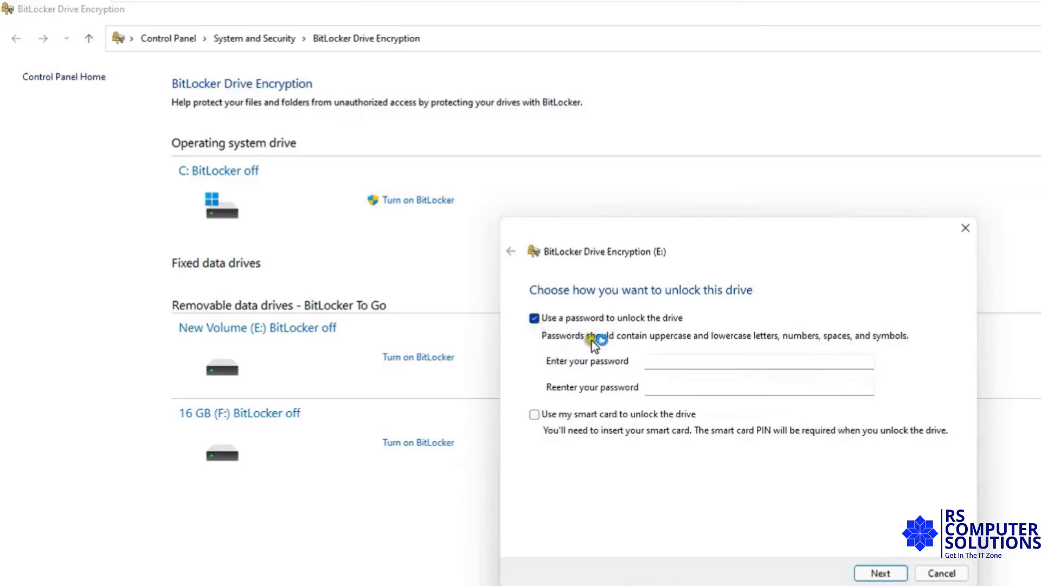
pyautogui.click(666, 362)
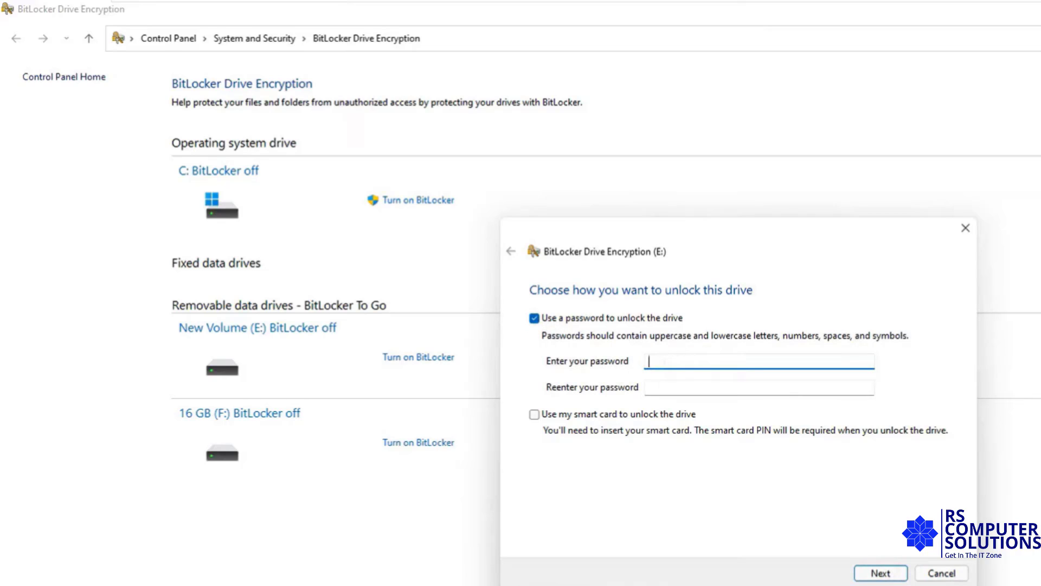
pyautogui.write('•••••••••')
pyautogui.click(672, 387)
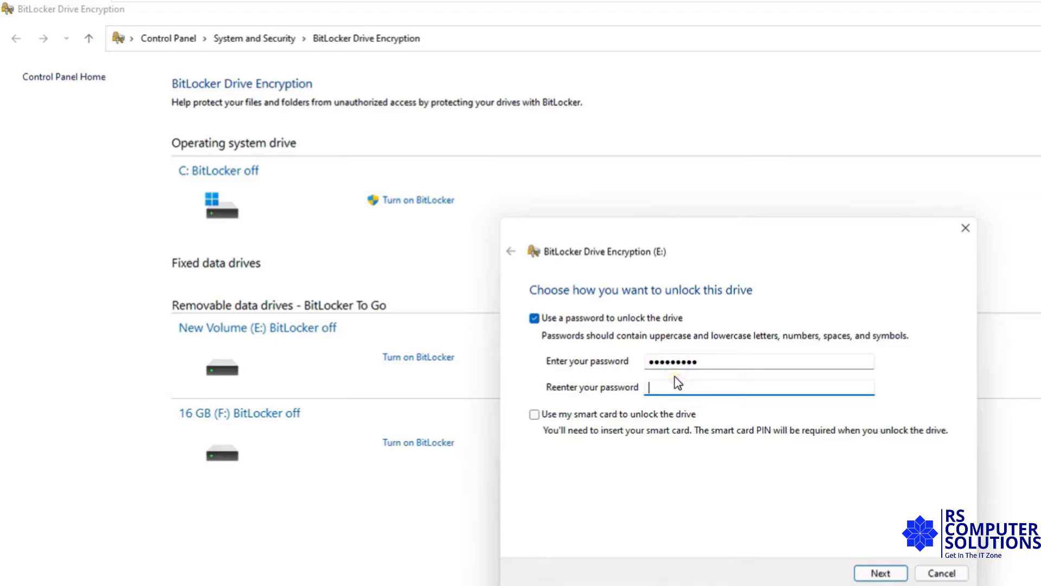
pyautogui.write('•••••••••')
pyautogui.hotkey('shift', 'Tab')
pyautogui.press('Home')
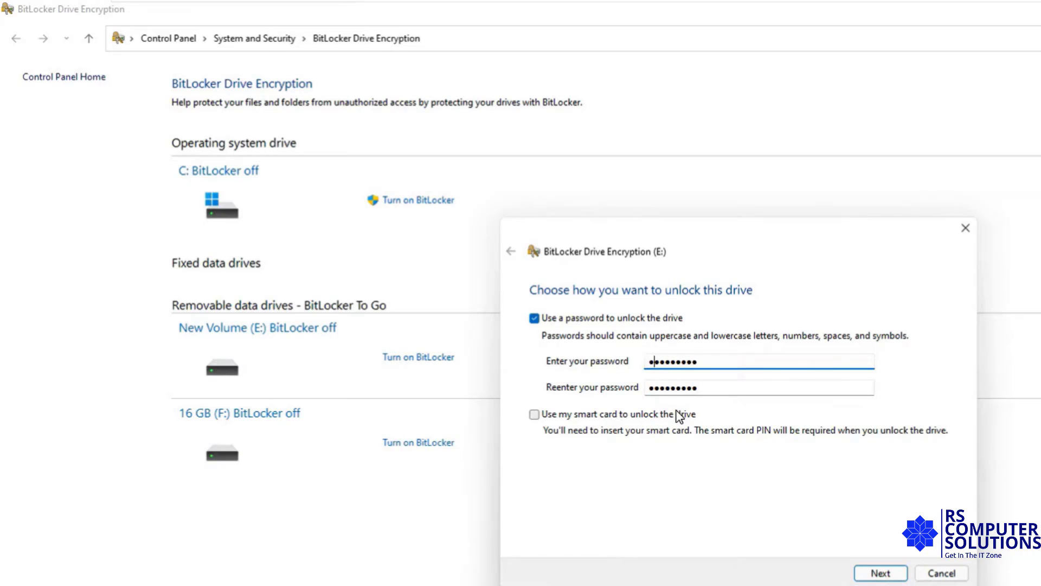
pyautogui.press('Tab')
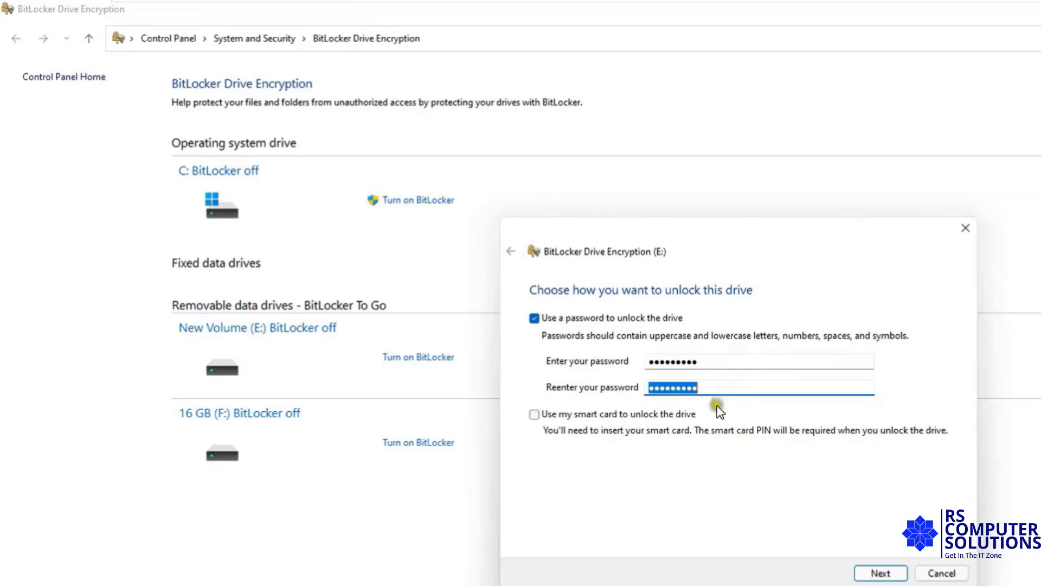
pyautogui.click(619, 405)
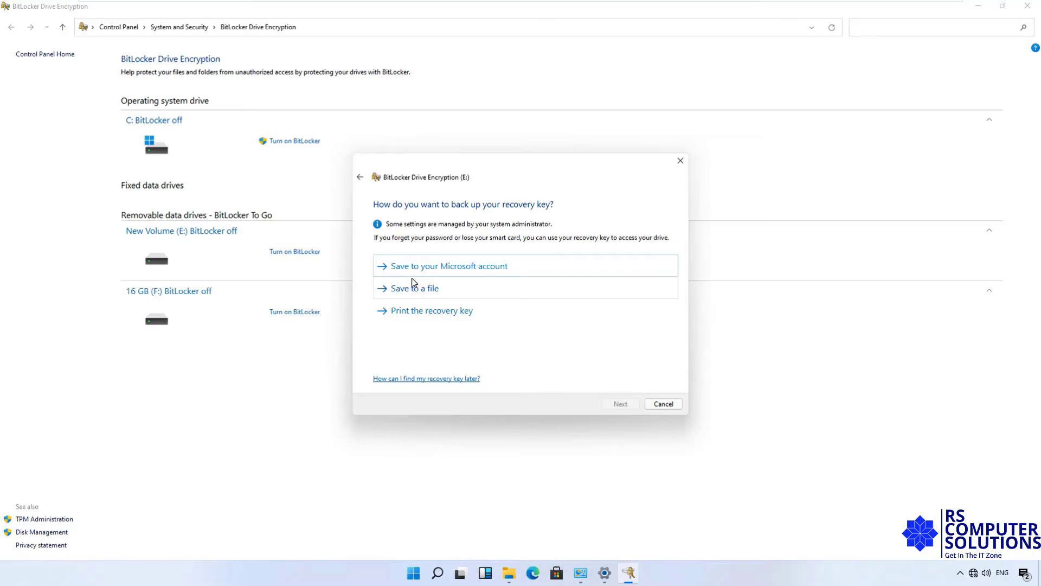
# - Save the recovery key as a file on the 16 GB (F:) drive and continue
pyautogui.click(416, 293)
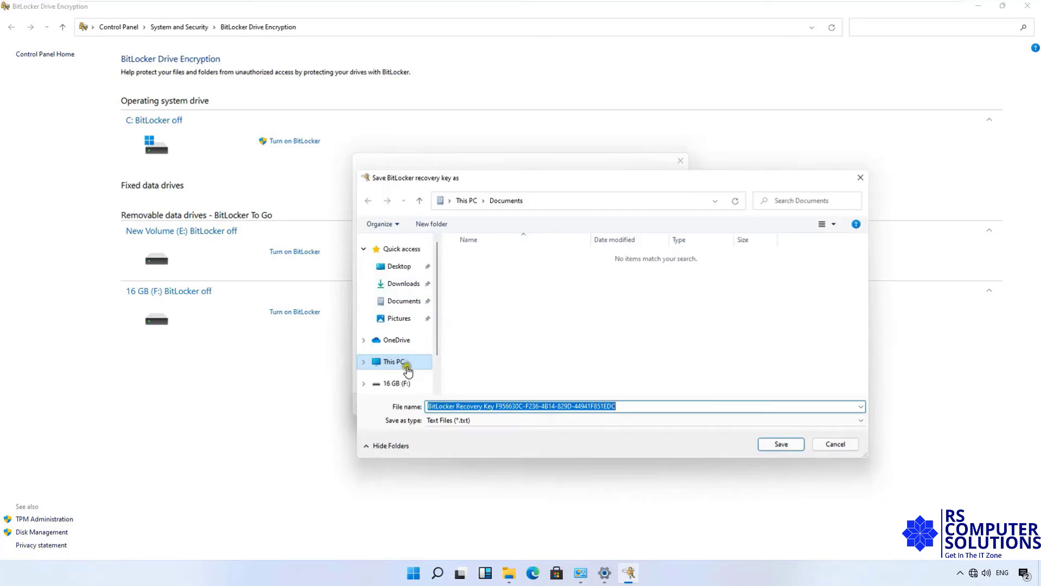
pyautogui.click(392, 384)
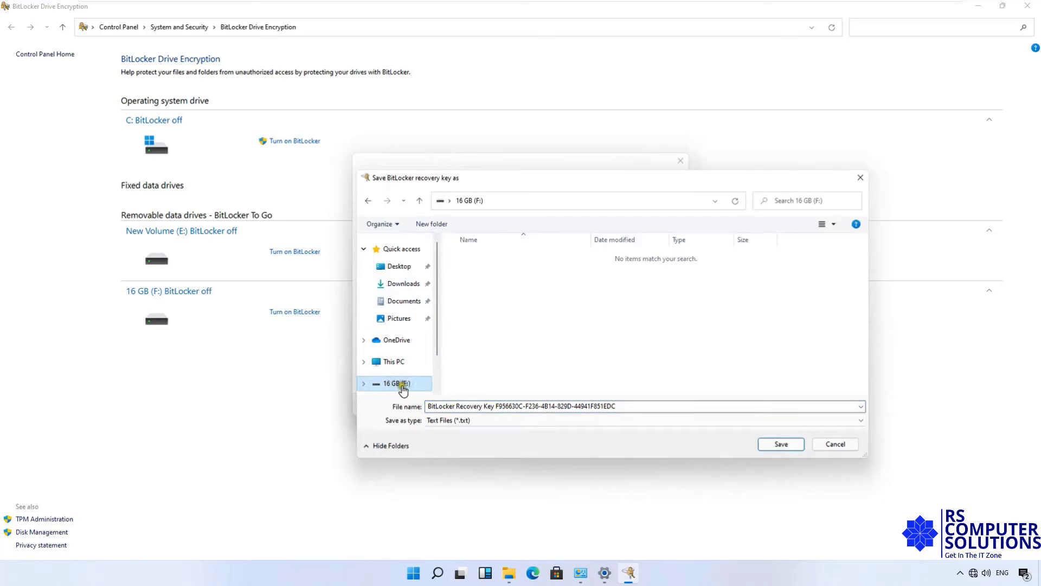
pyautogui.click(783, 444)
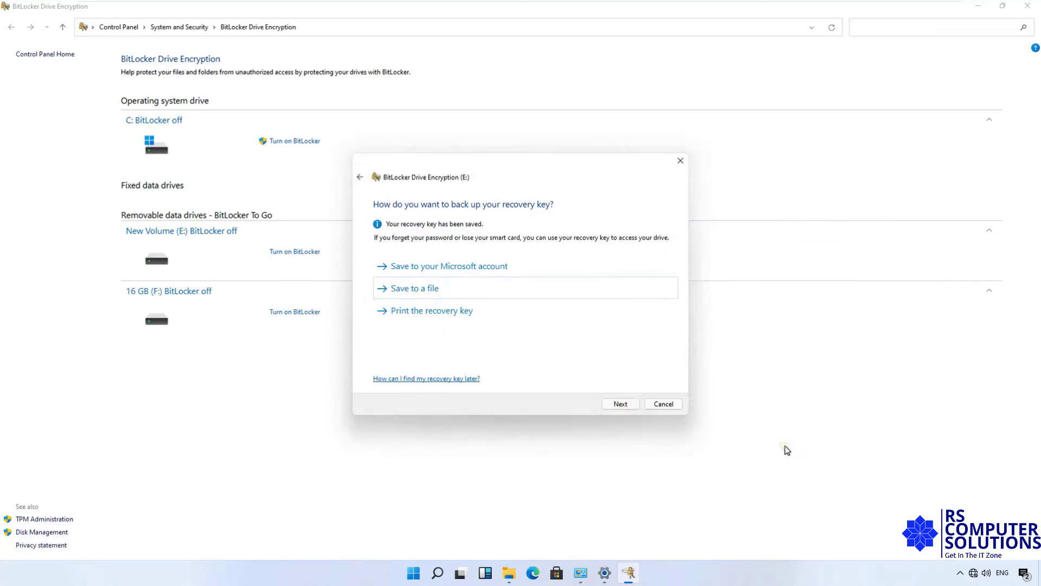
pyautogui.click(621, 405)
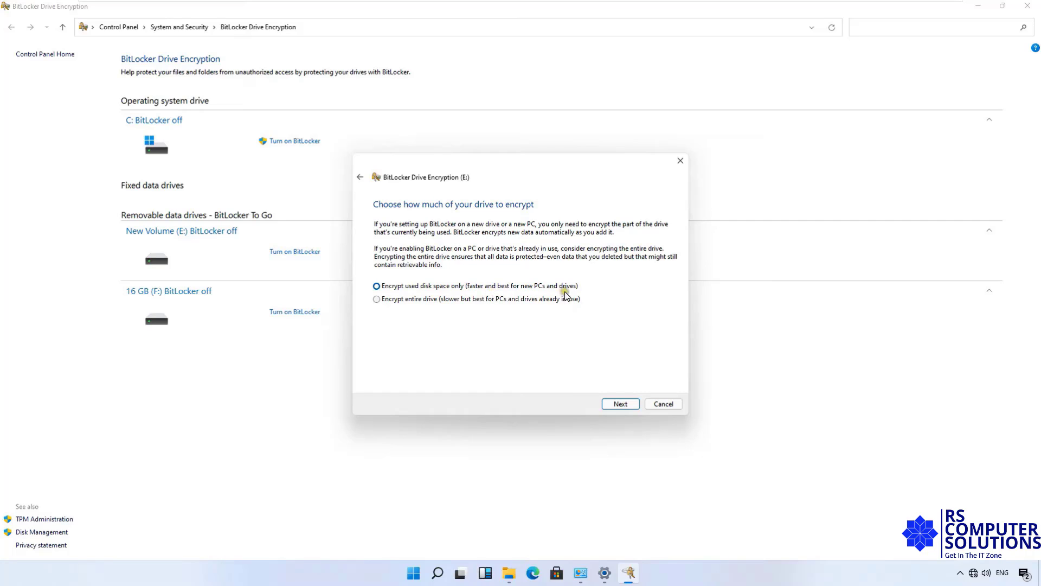
# - Encrypt used disk space only in Compatible mode and start encrypting drive E:
pyautogui.click(620, 407)
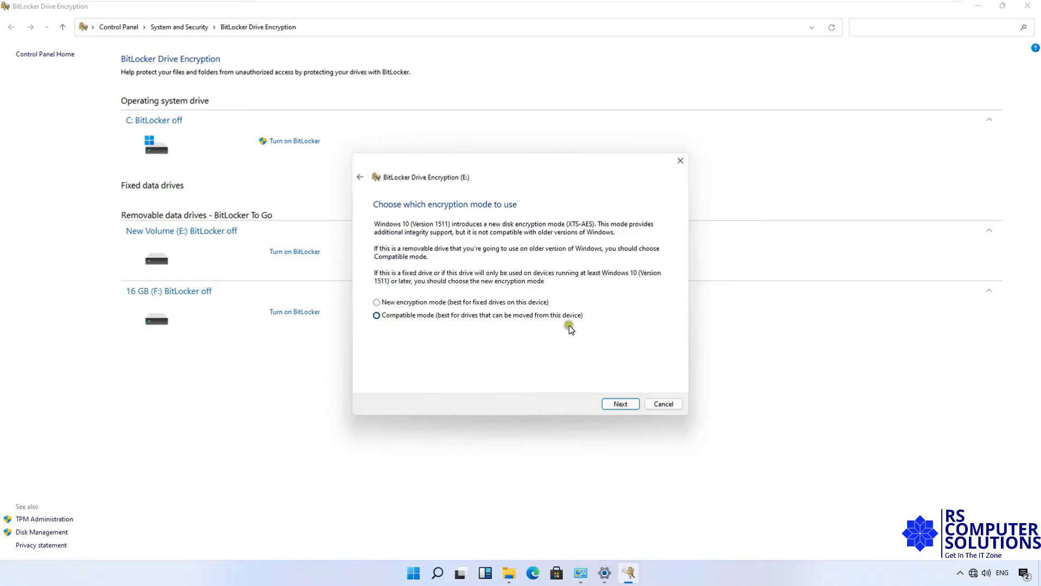
pyautogui.click(619, 405)
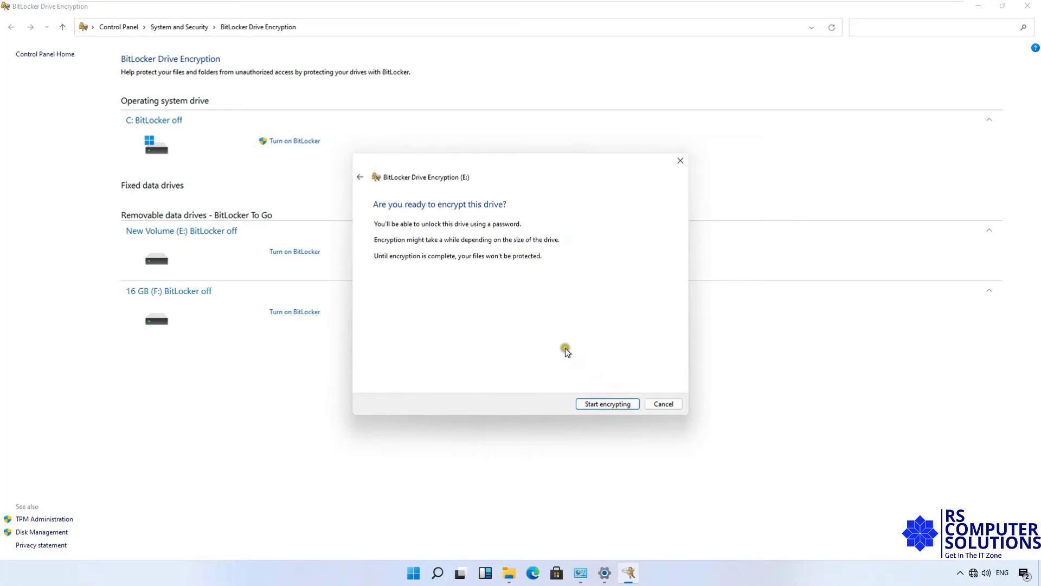
pyautogui.click(608, 405)
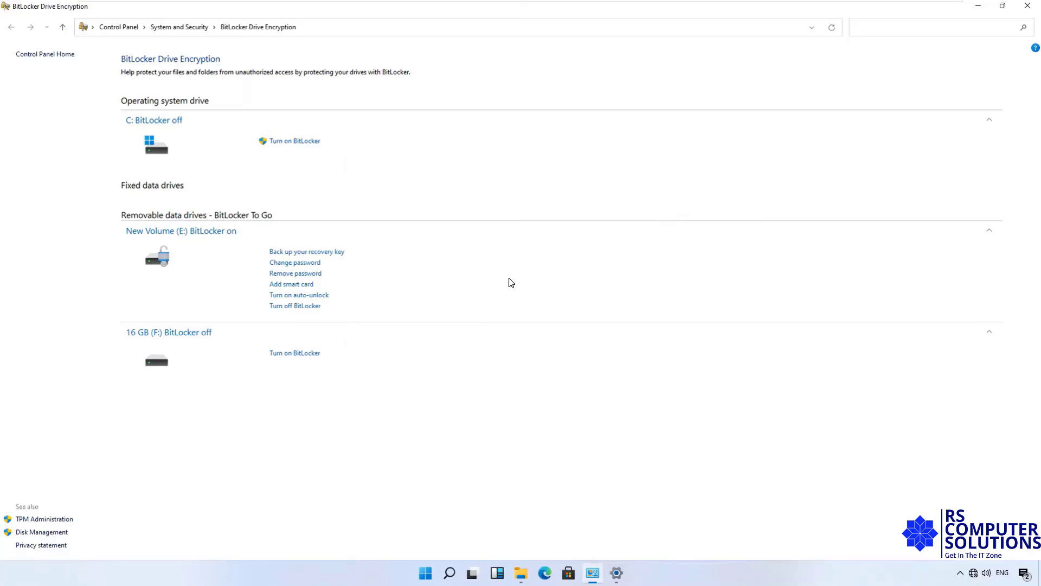
# - Minimize BitLocker and Settings, then open This PC full-screen with New Volume (E:) selected
pyautogui.click(979, 9)
pyautogui.click(979, 9)
pyautogui.click(980, 9)
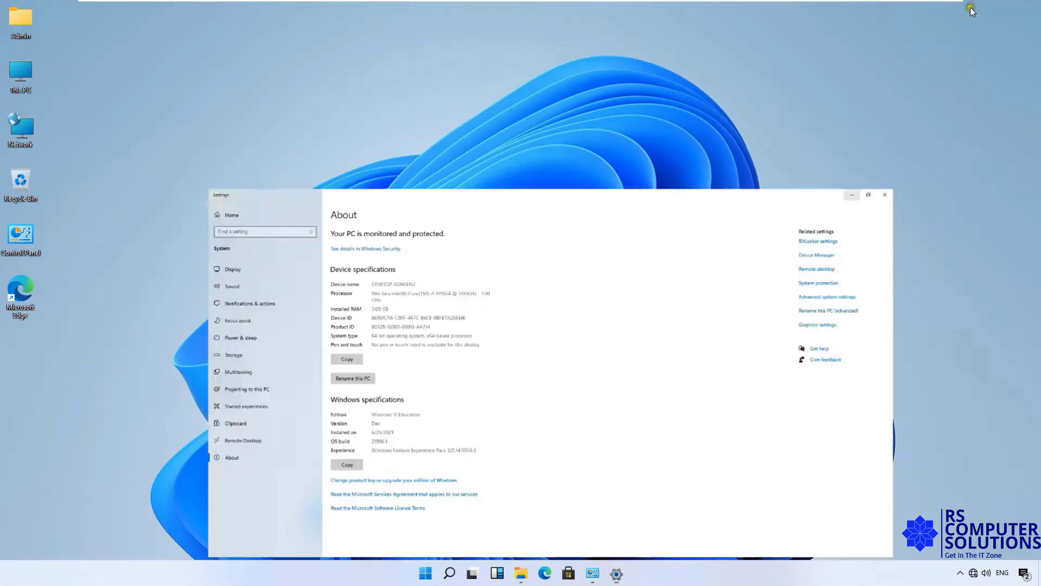
pyautogui.doubleClick(12, 75)
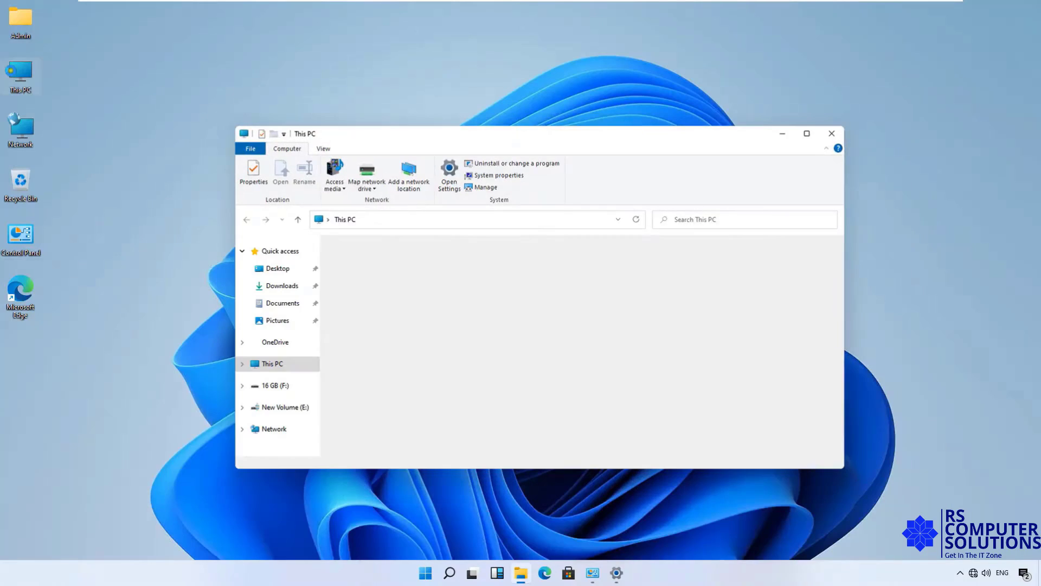
pyautogui.click(642, 340)
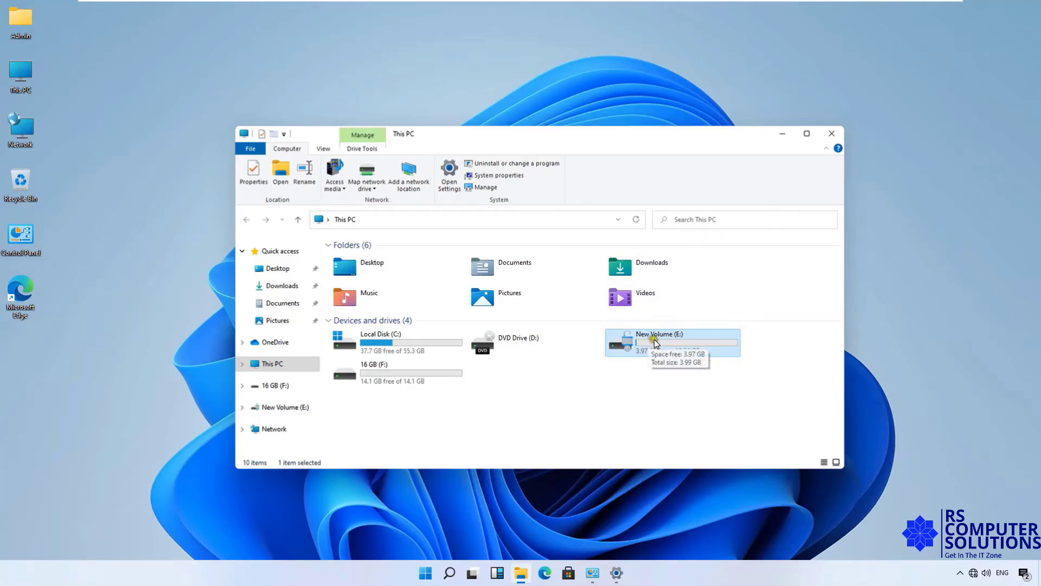
pyautogui.press('super+Up')
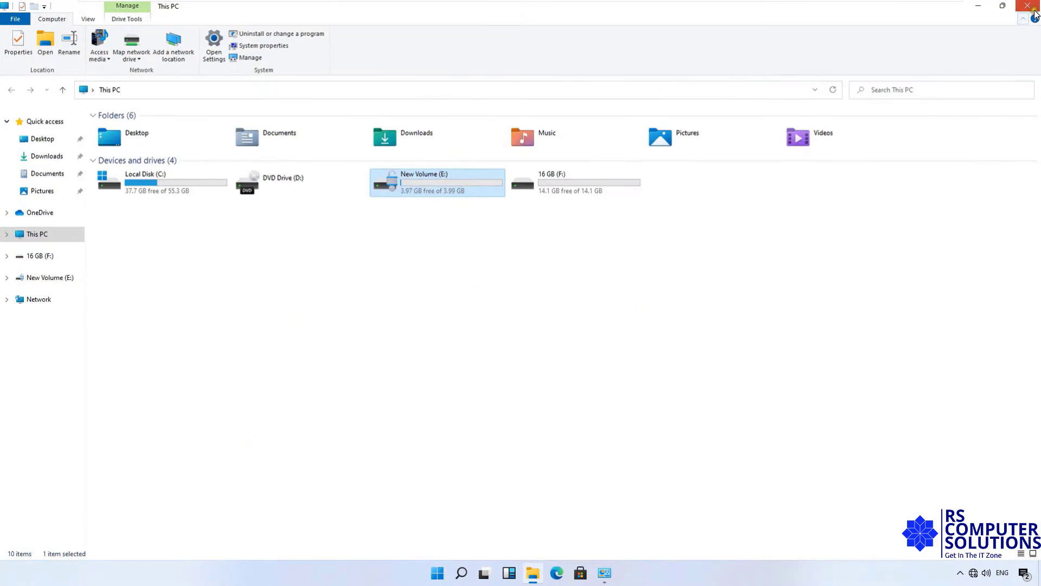
# - Close File Explorer and restart Windows from the Start button's right-click menu
pyautogui.click(1034, 10)
pyautogui.rightClick(449, 576)
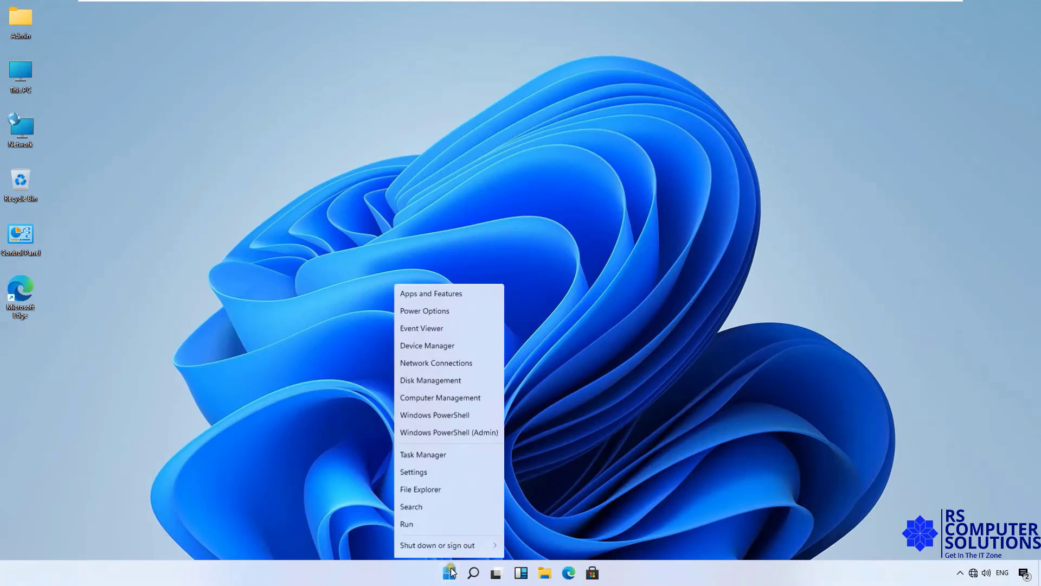
pyautogui.click(467, 535)
pyautogui.click(530, 533)
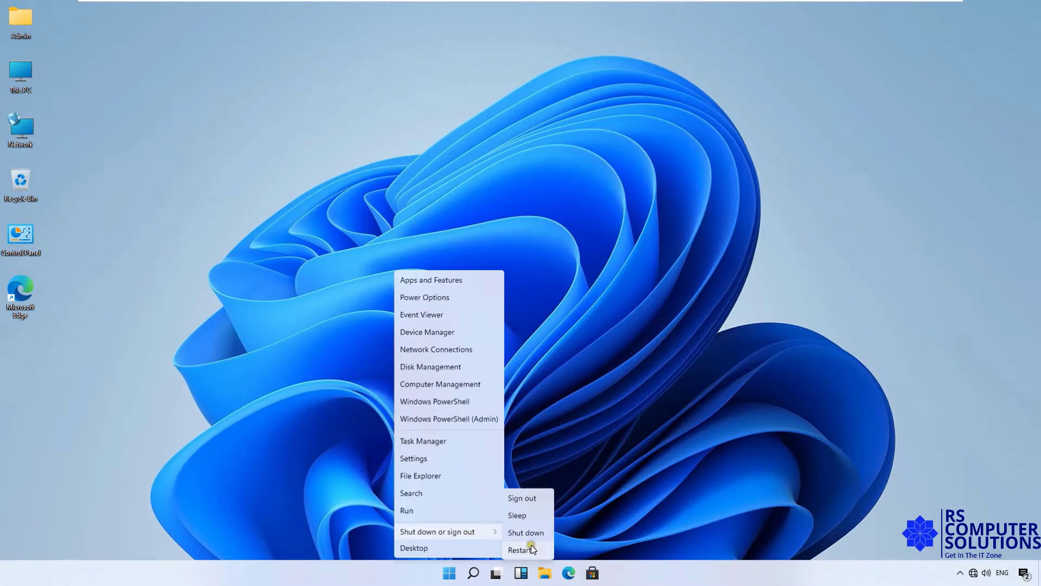
pyautogui.click(531, 546)
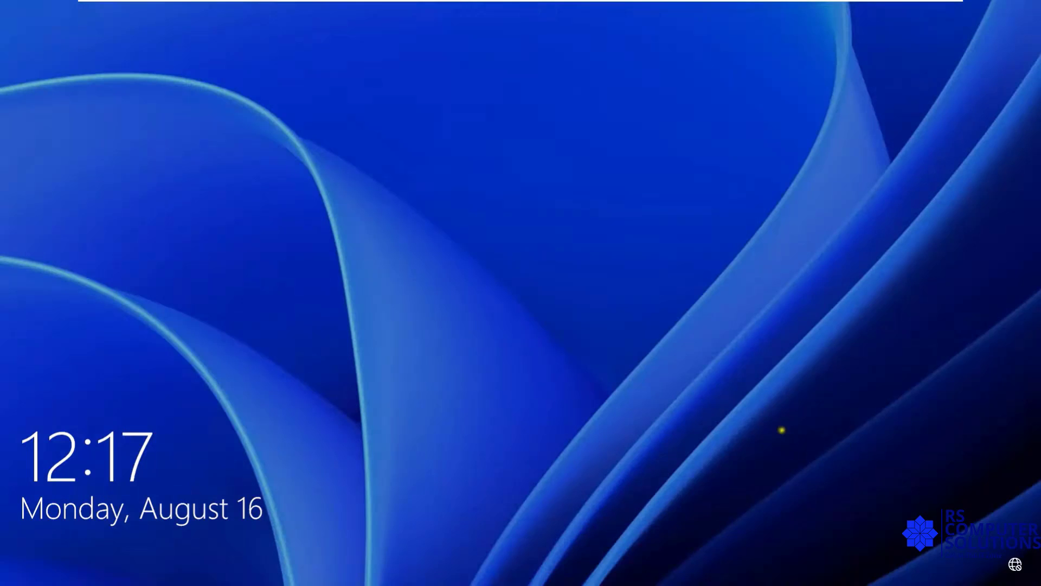
# - Sign back in to the Admin account with its password
pyautogui.click(781, 428)
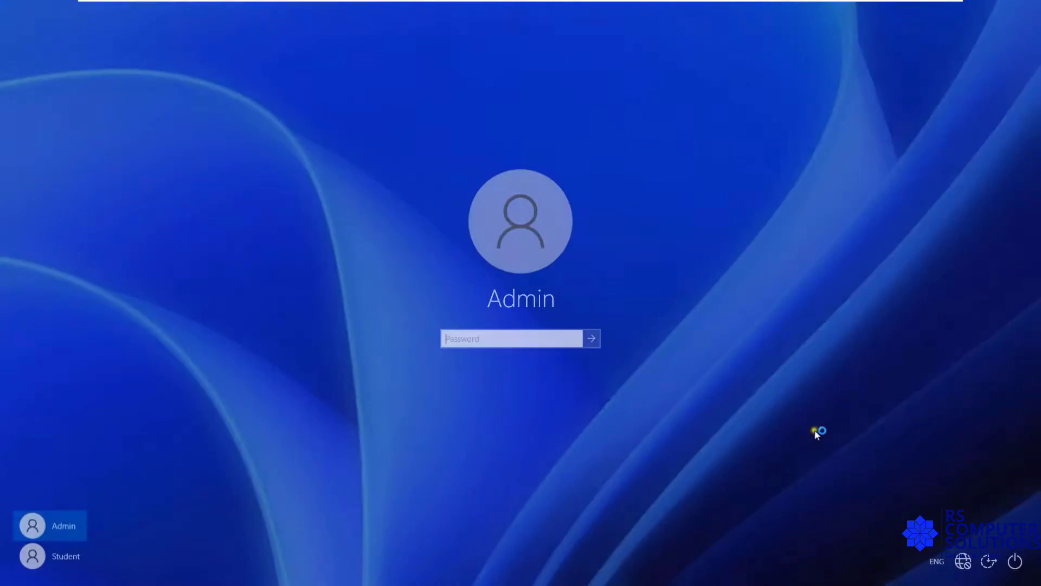
pyautogui.write('•••')
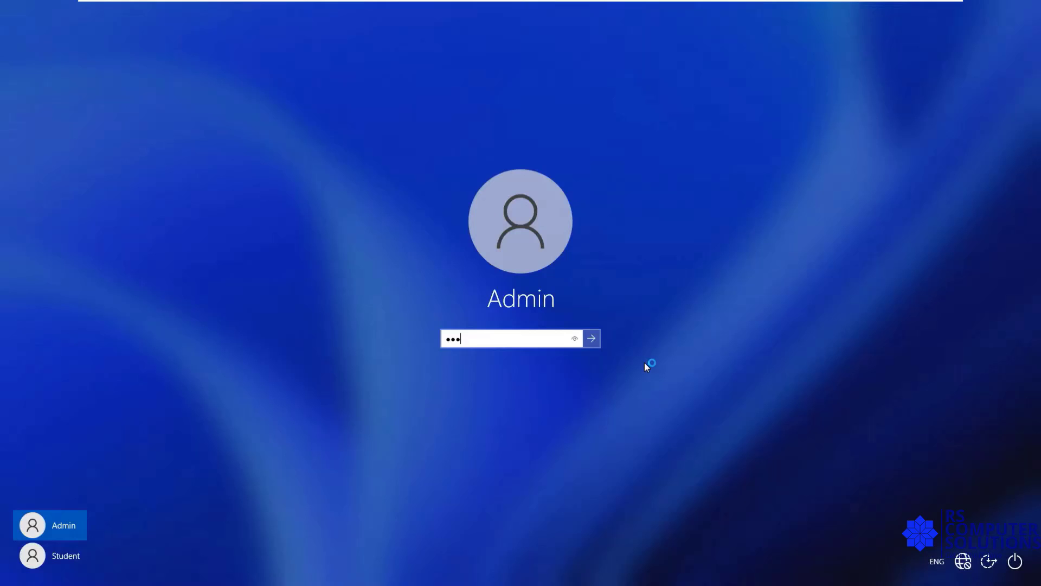
pyautogui.write('••••')
pyautogui.press('Return')
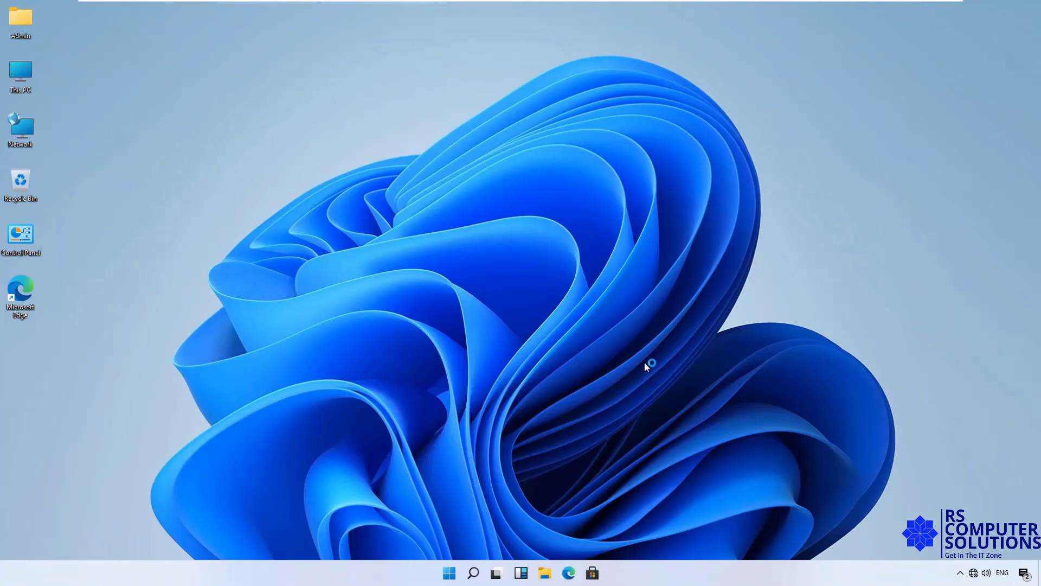
# - Unlock drive E: in This PC with its BitLocker password and open the empty New Volume (E:)
pyautogui.doubleClick(19, 73)
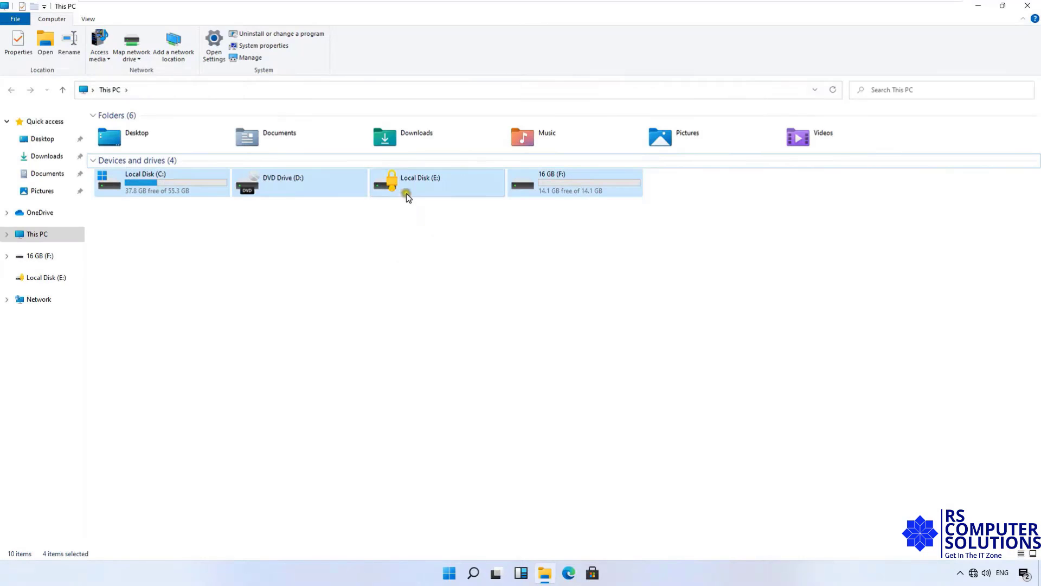
pyautogui.click(407, 257)
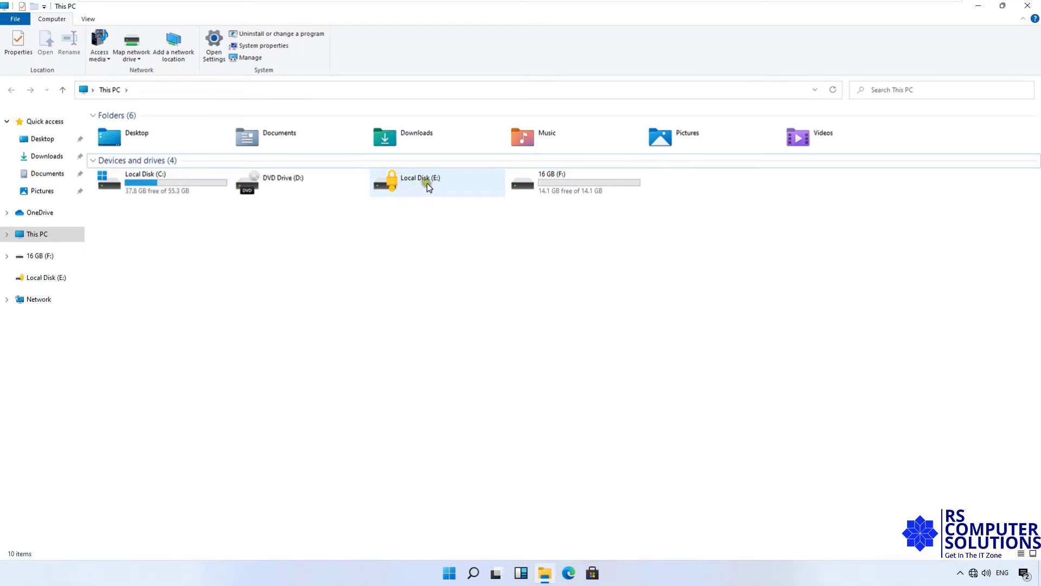
pyautogui.doubleClick(398, 196)
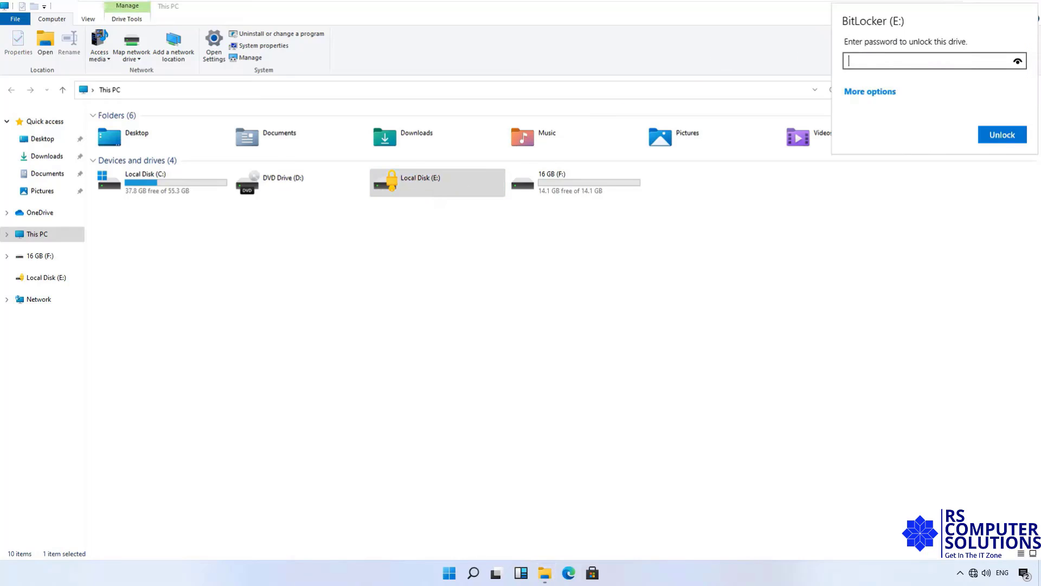
pyautogui.write('*********')
pyautogui.click(1002, 135)
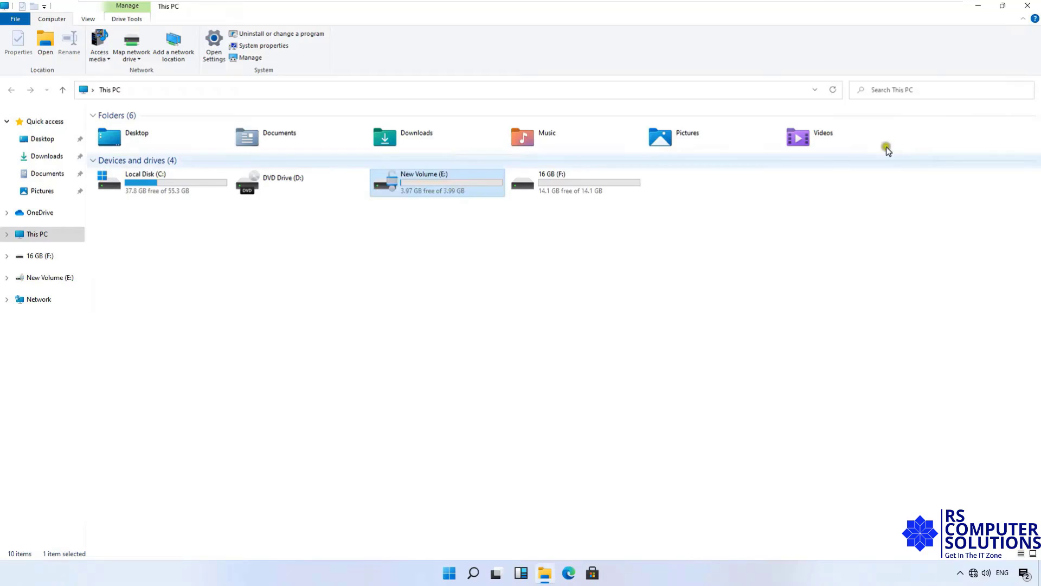
pyautogui.click(505, 184)
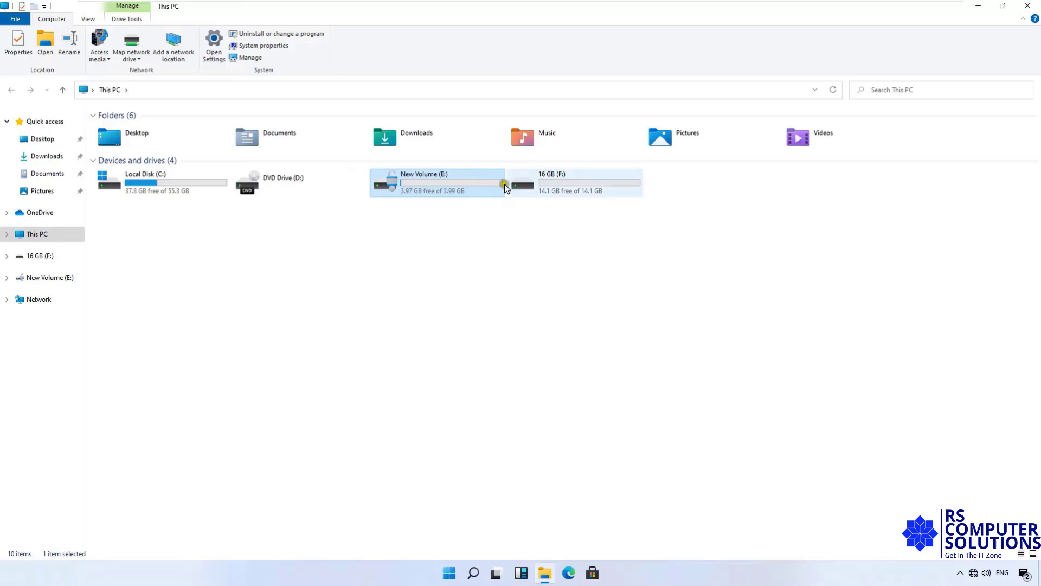
pyautogui.doubleClick(405, 184)
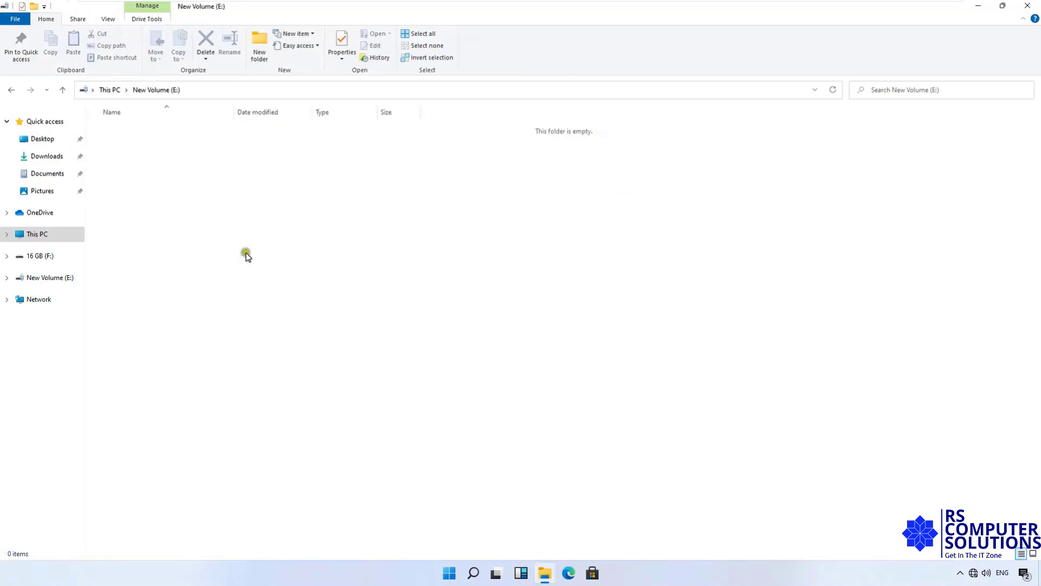
# - Close the File Explorer window showing drive E: to return to the desktop
pyautogui.click(1034, 9)
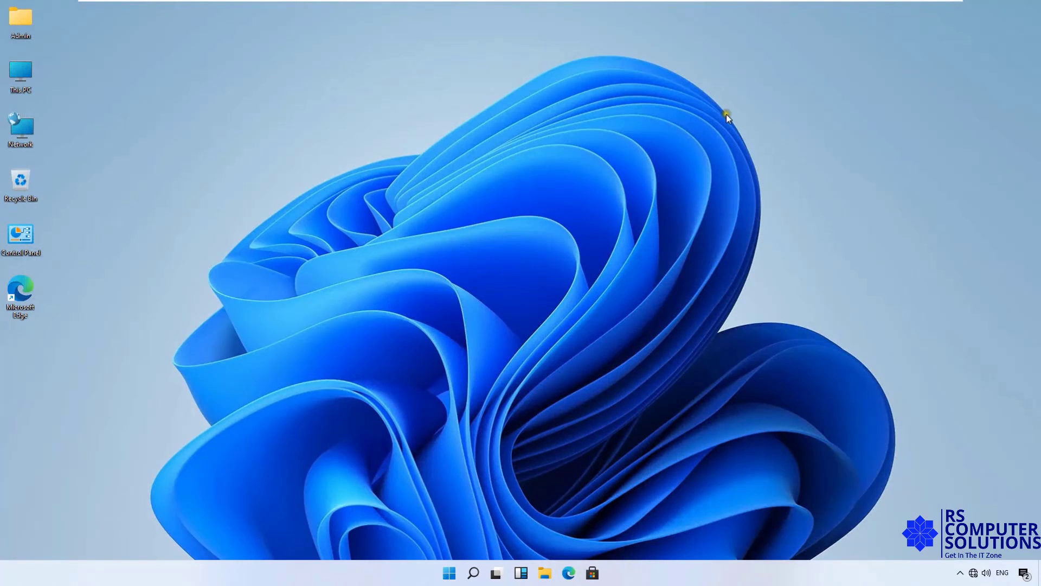